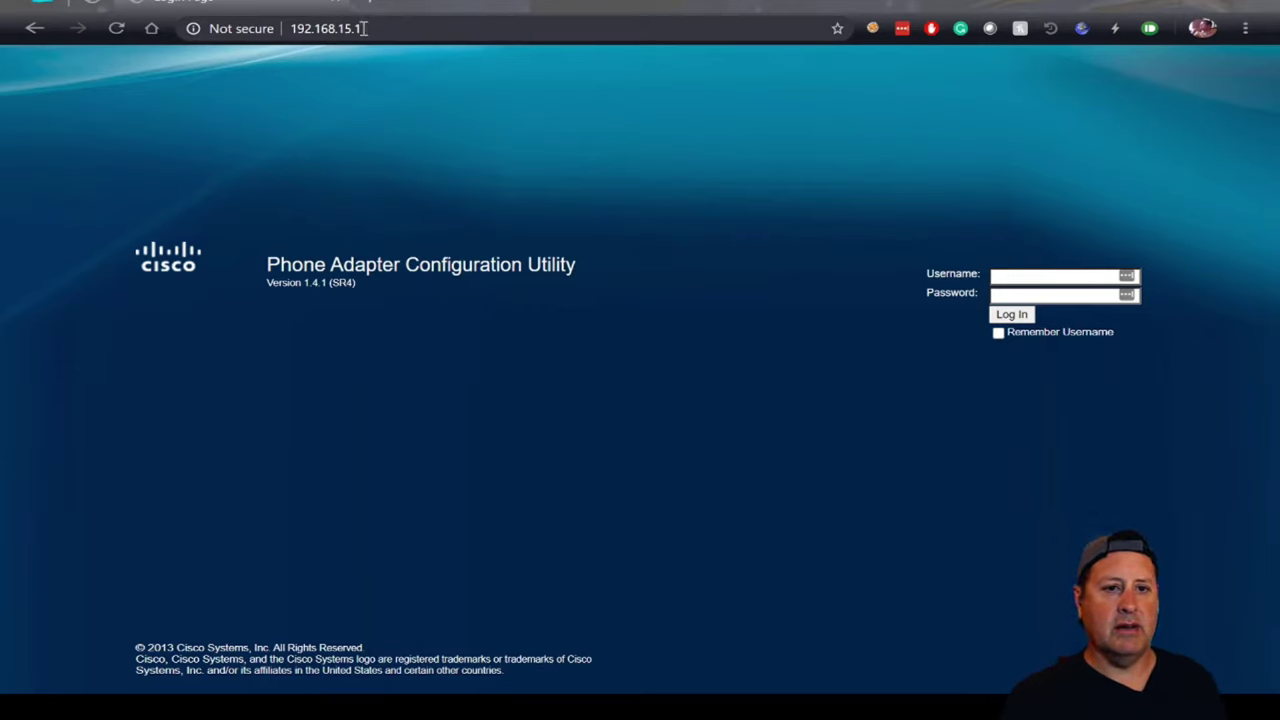
- Load the adapter's login page at 192.168.15.1 and begin entering the username
{"action": "left_click", "coordinate": [1005, 276]}
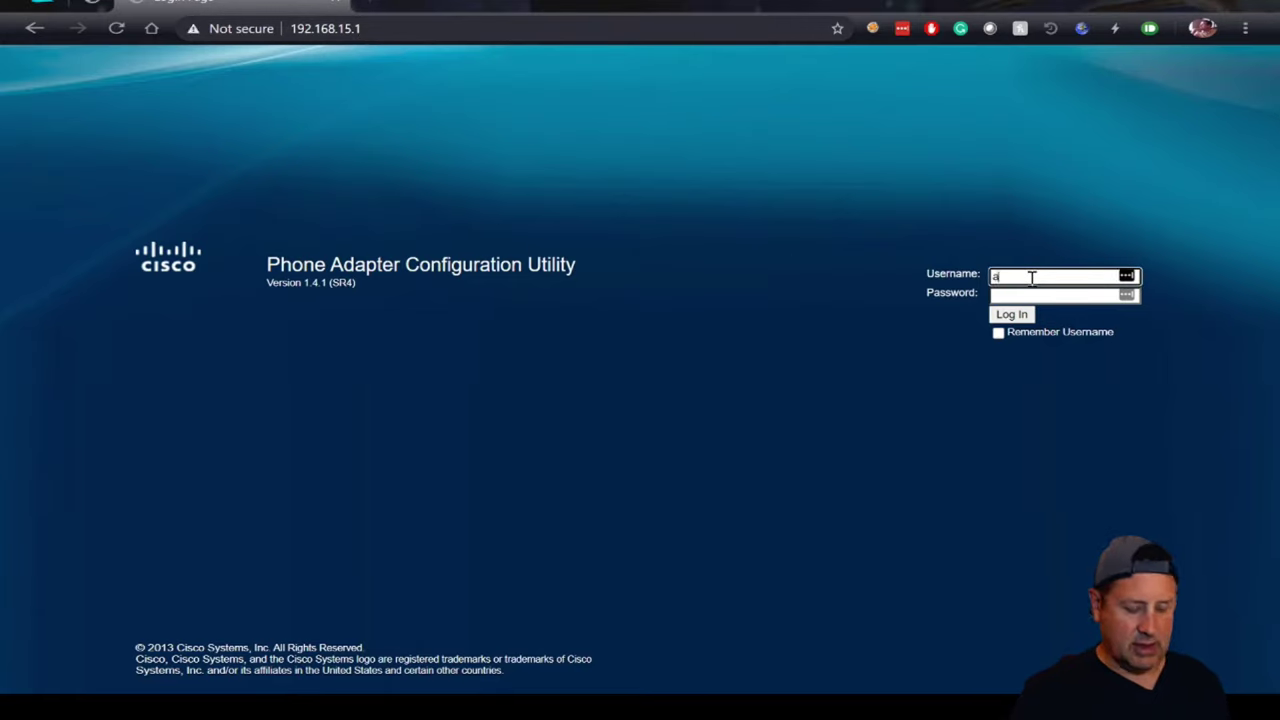
- Log in to the adapter with the admin username and password, declining to save the password
{"action": "key", "text": "Tab"}
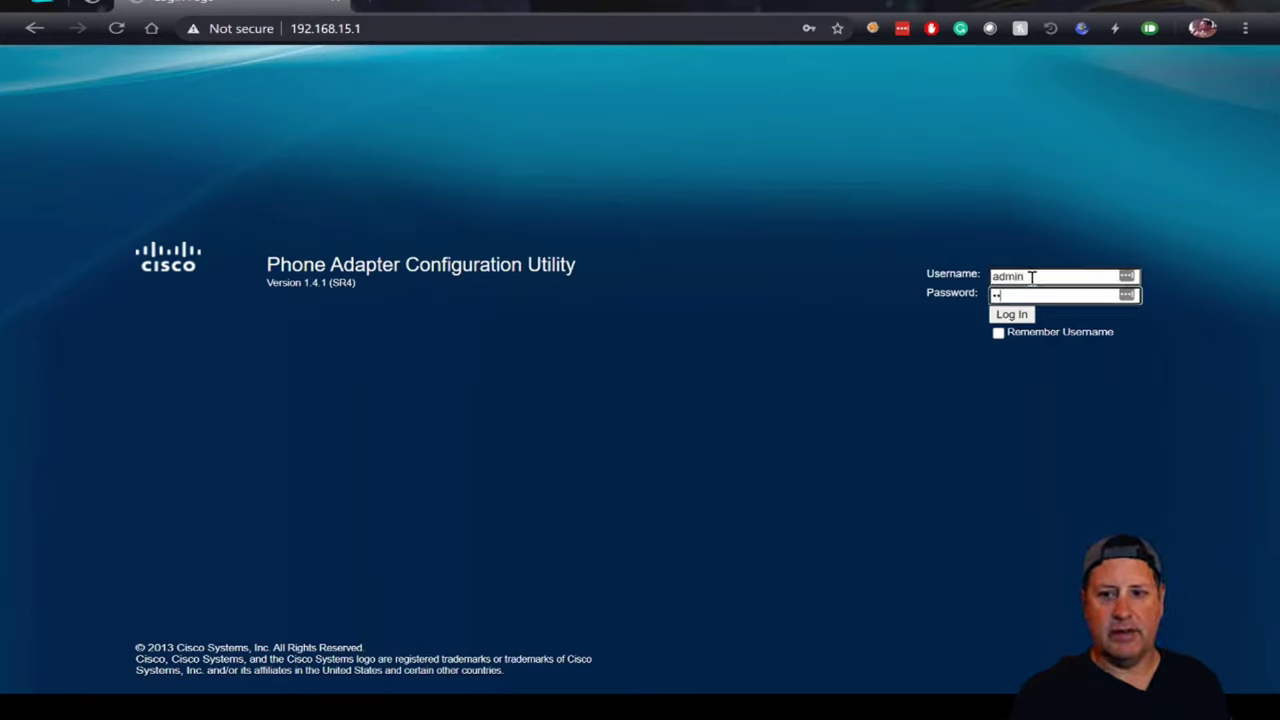
{"action": "key", "text": "Return"}
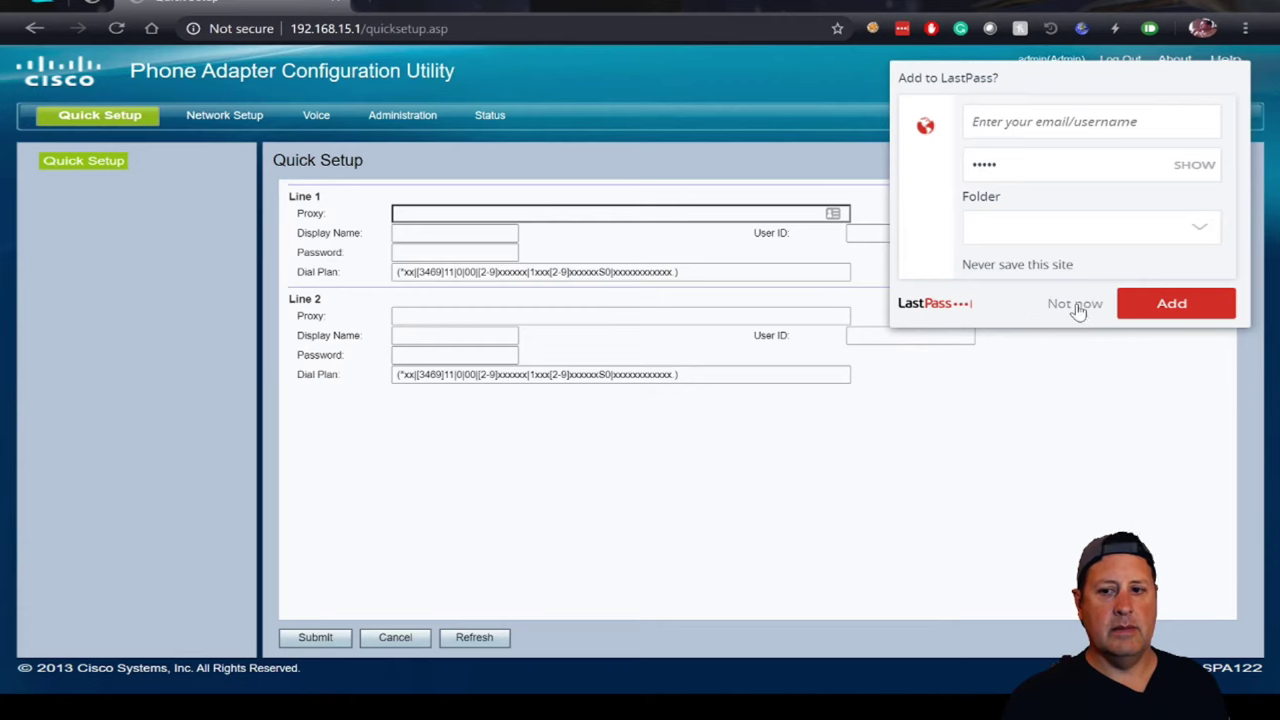
{"action": "left_click", "coordinate": [1075, 304]}
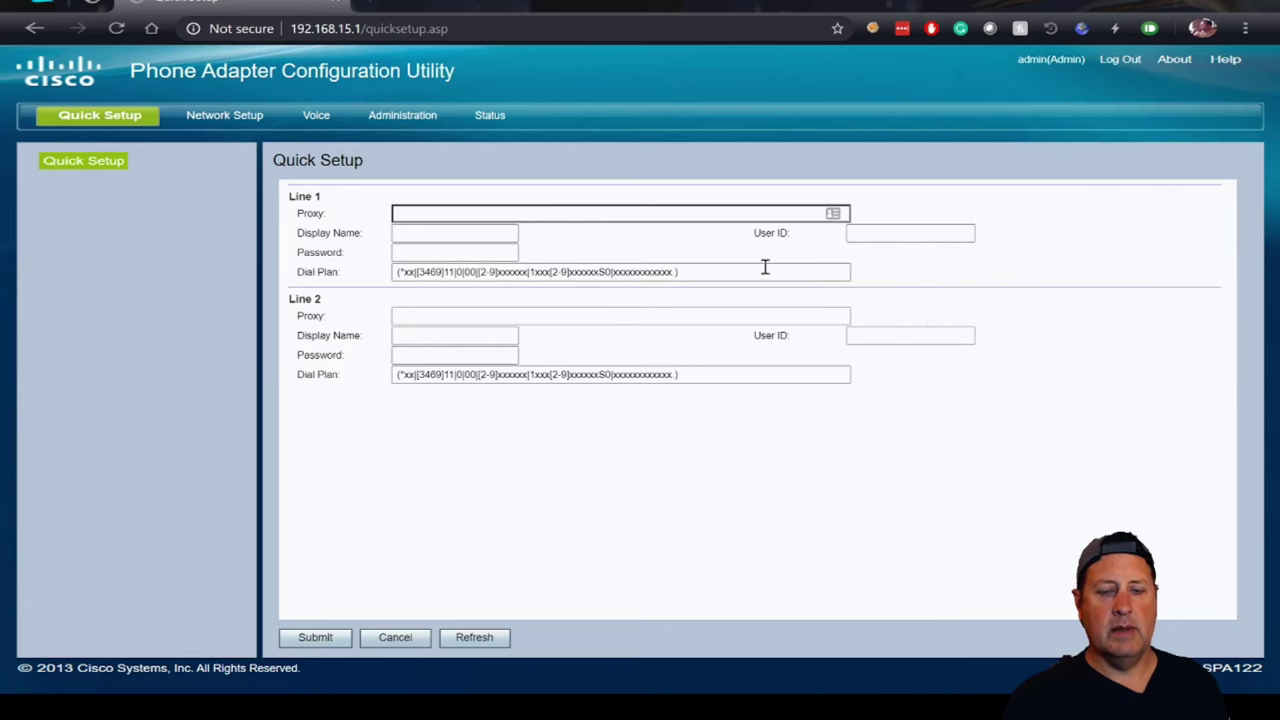
- Switch Networking Service from NAT to Bridge, submit, and confirm the reboot
{"action": "left_click", "coordinate": [203, 118]}
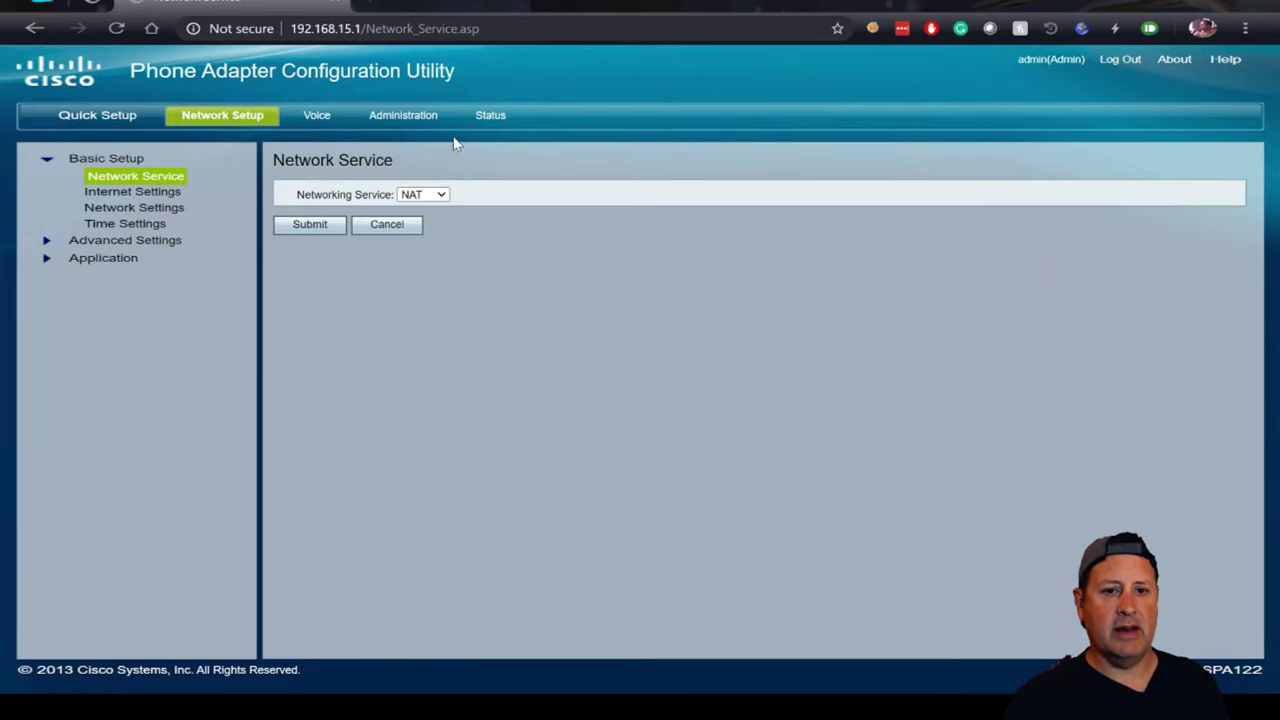
{"action": "left_click", "coordinate": [429, 250]}
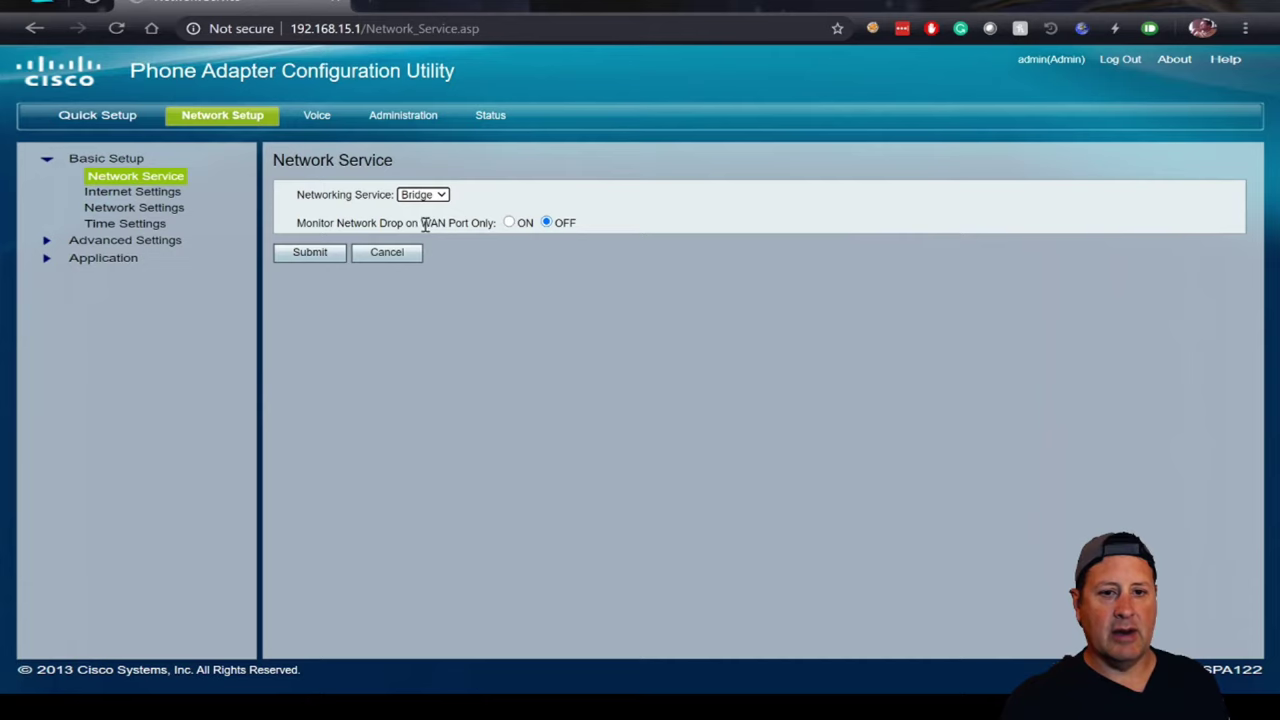
{"action": "left_click", "coordinate": [314, 258]}
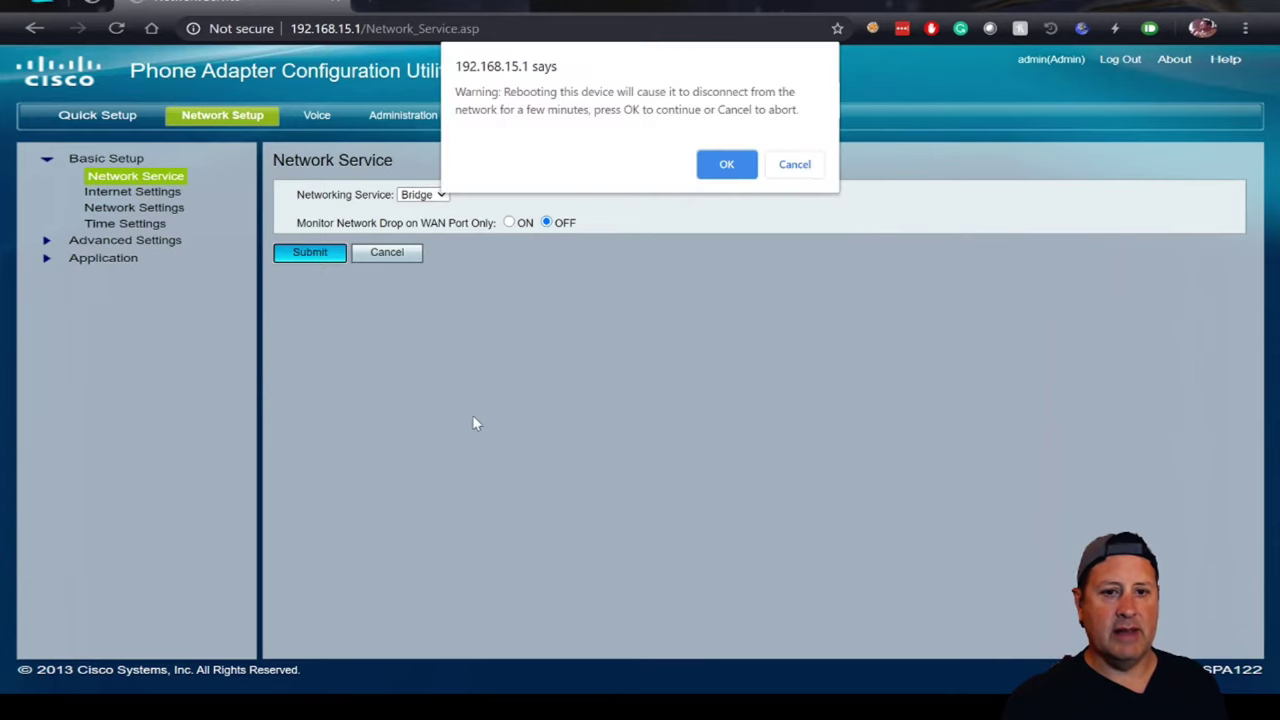
{"action": "left_click", "coordinate": [724, 166]}
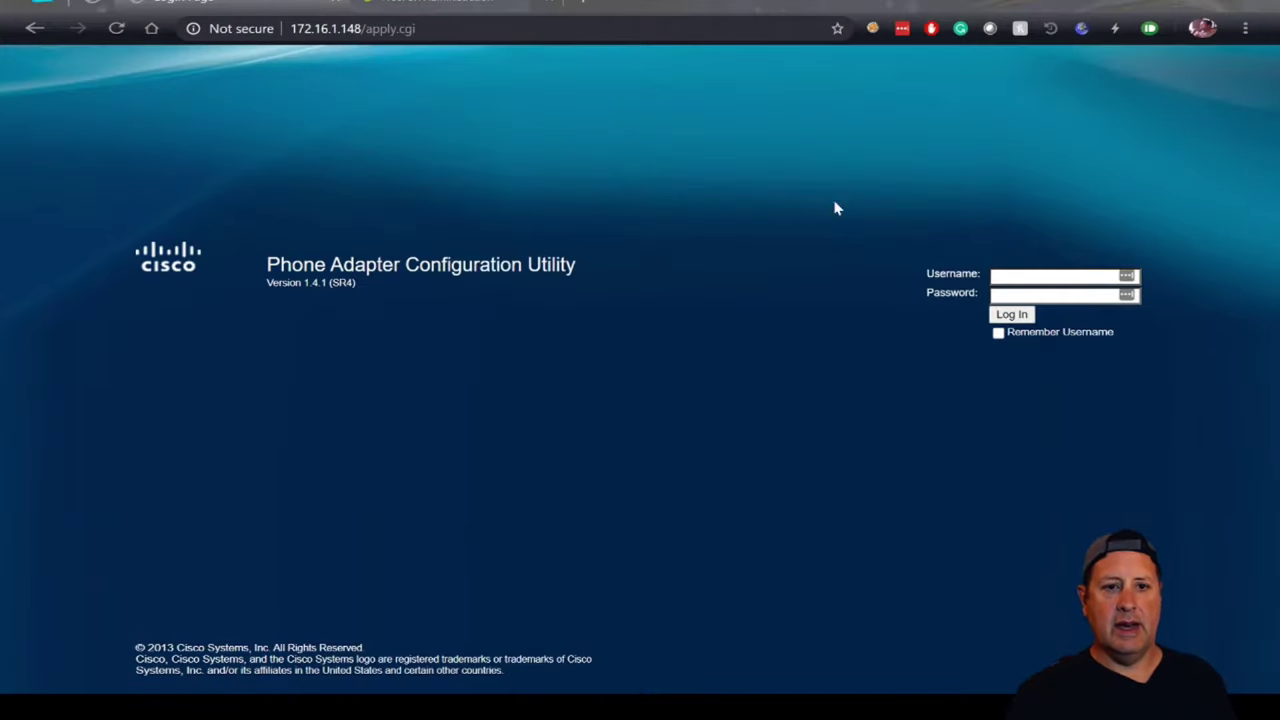
- Log back in at 172.16.1.148 with the admin account, declining the password-save prompt
{"action": "left_click", "coordinate": [1038, 283]}
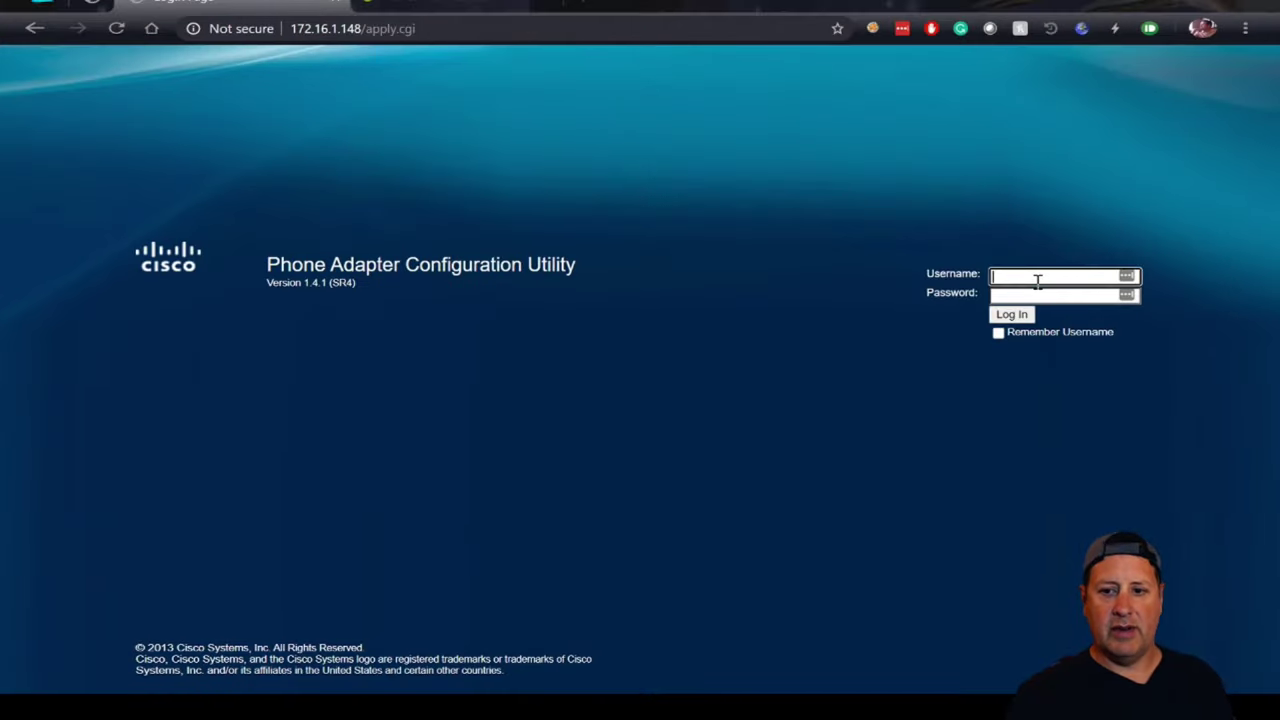
{"action": "type", "text": "admin"}
{"action": "key", "text": "Tab"}
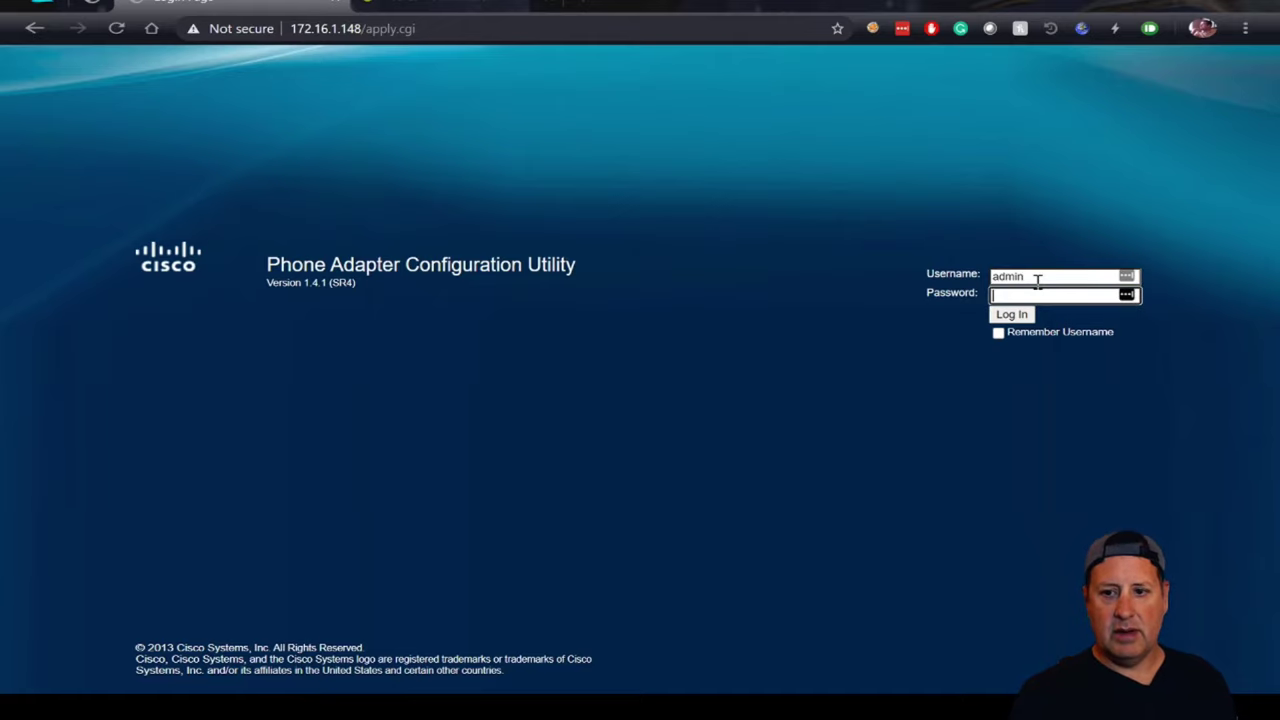
{"action": "key", "text": "ctrl+v"}
{"action": "key", "text": "Return"}
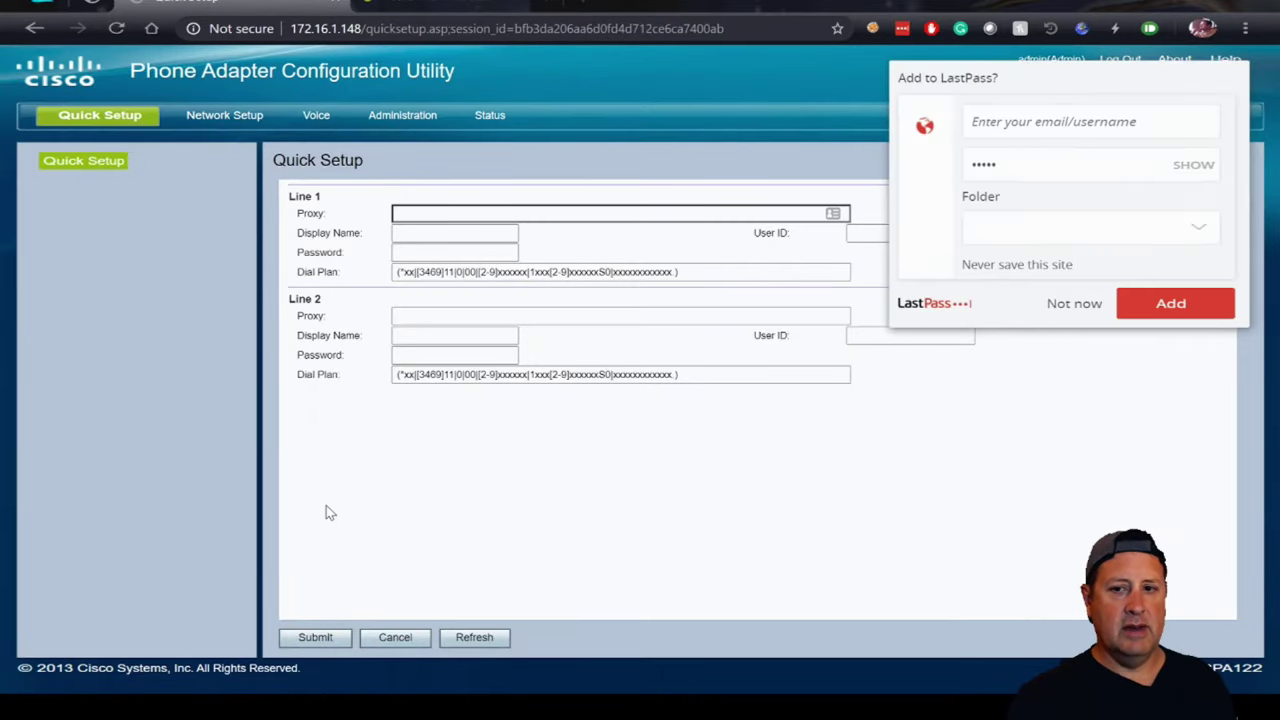
{"action": "left_click", "coordinate": [1086, 312]}
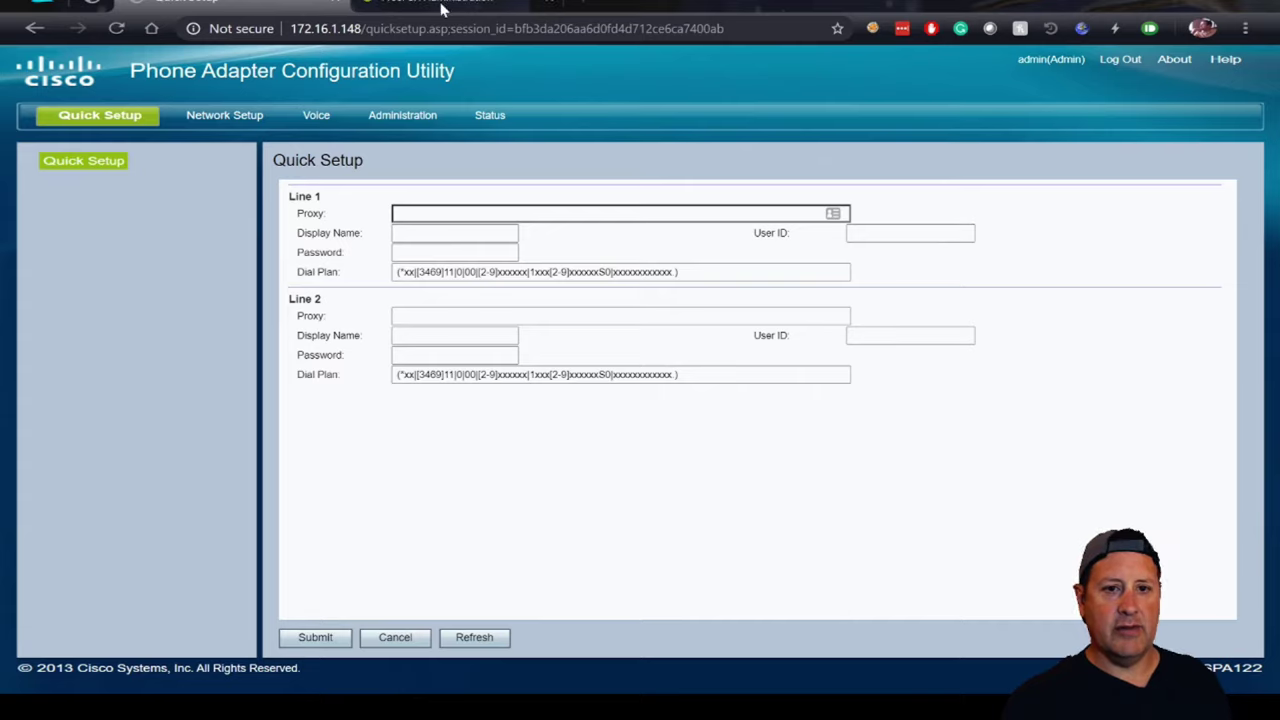
{"action": "left_click", "coordinate": [441, 4]}
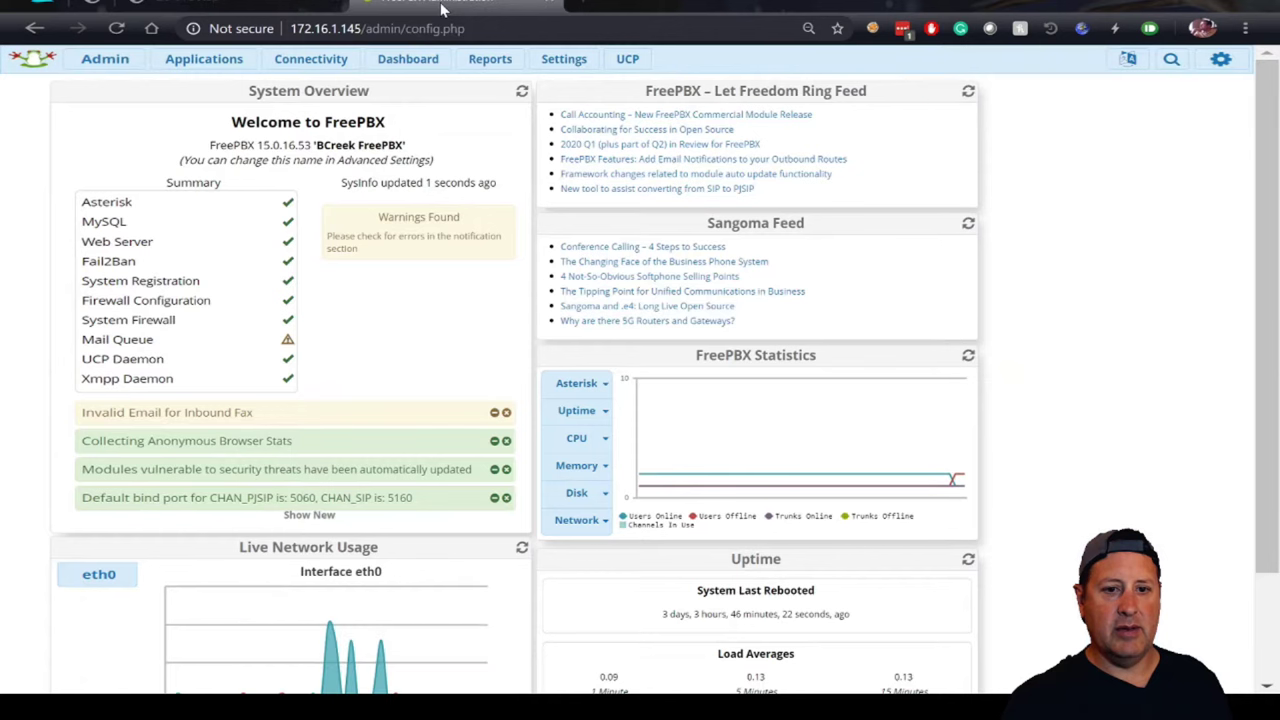
- Open FreePBX extension 4000 (House Phone), copy its secret, and return to Quick Setup
{"action": "left_click", "coordinate": [203, 62]}
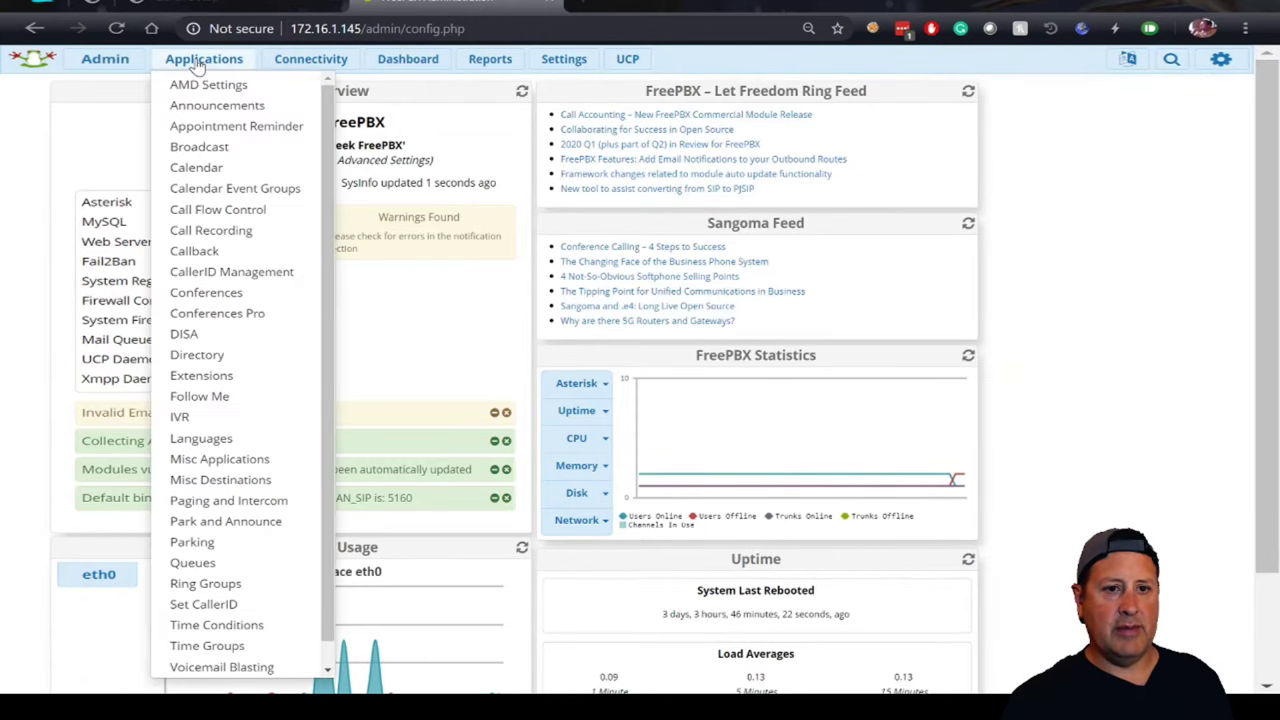
{"action": "left_click", "coordinate": [224, 377]}
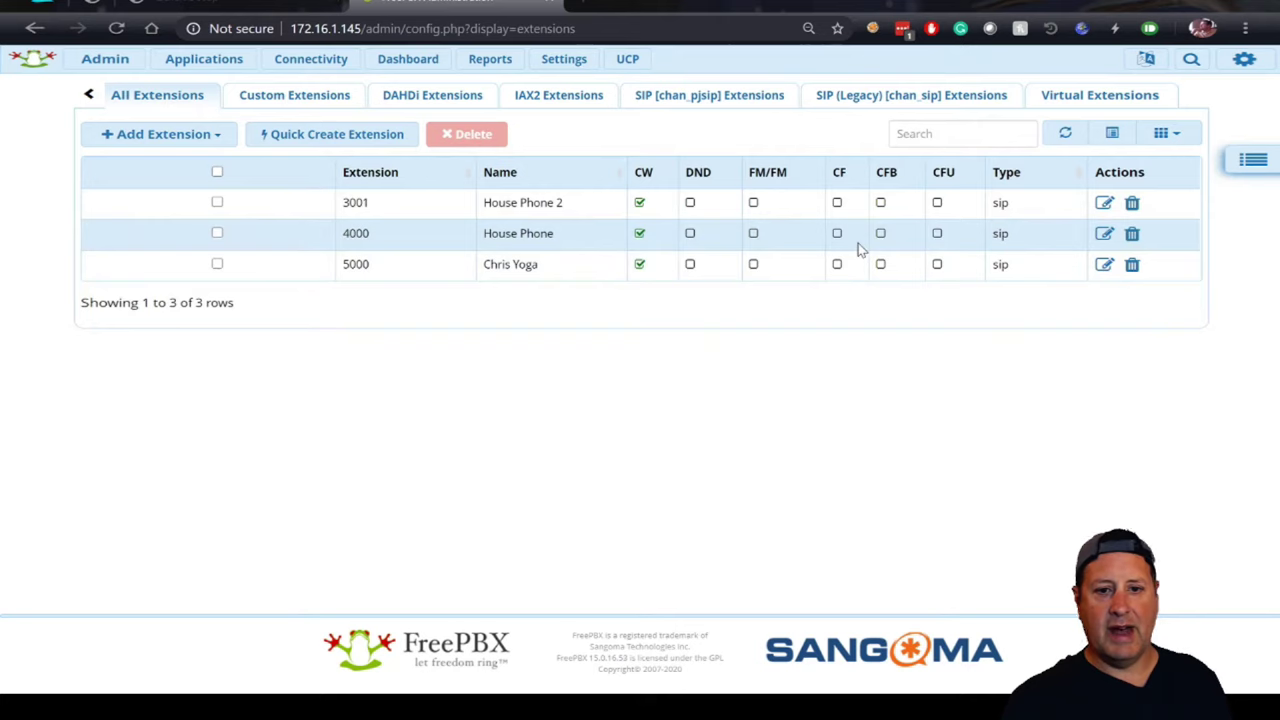
{"action": "left_click", "coordinate": [1104, 235]}
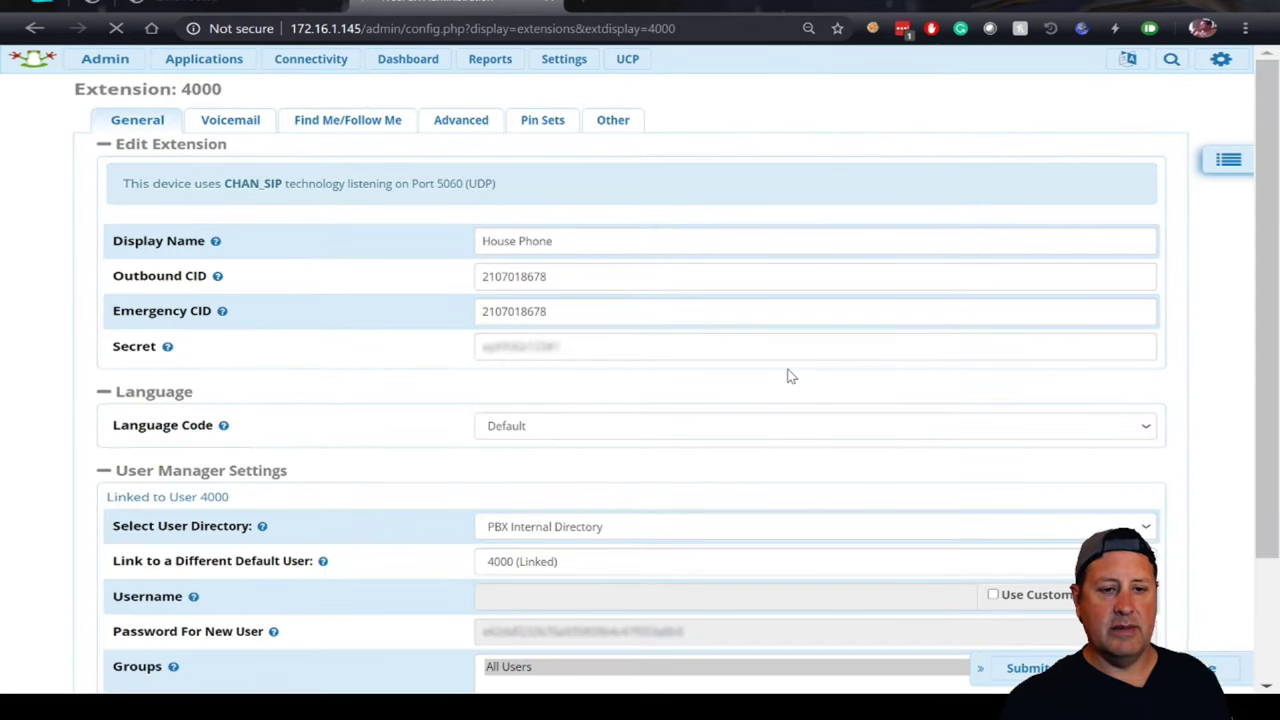
{"action": "triple_click", "coordinate": [523, 347]}
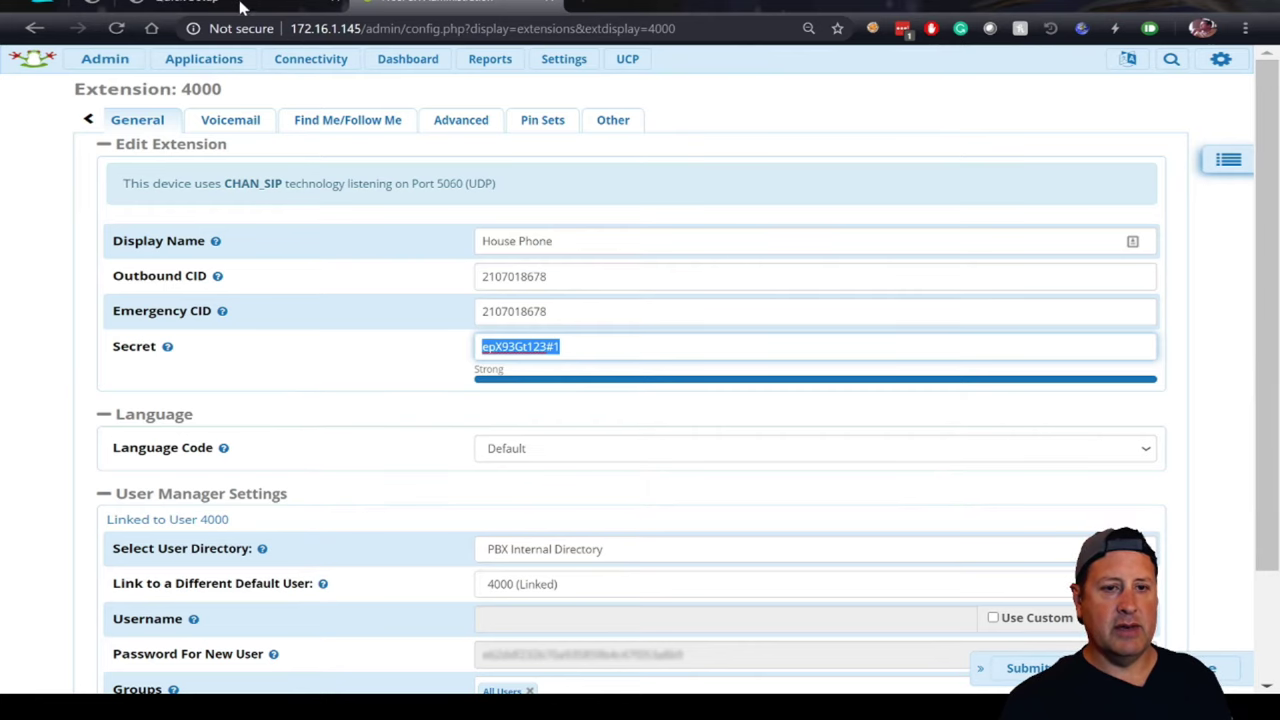
{"action": "left_click", "coordinate": [240, 8]}
- Save Line 1 with proxy 172.16.1.145, display name House, user ID 4000 and the extension secret
{"action": "left_click", "coordinate": [546, 214]}
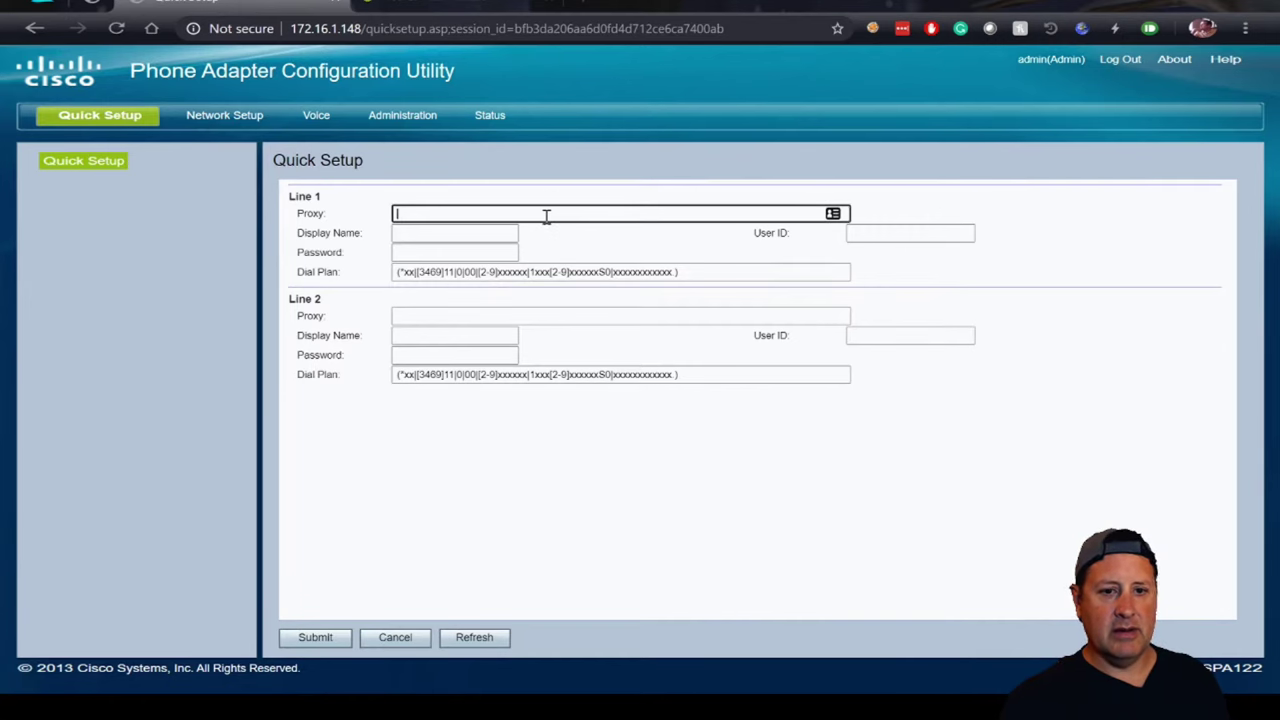
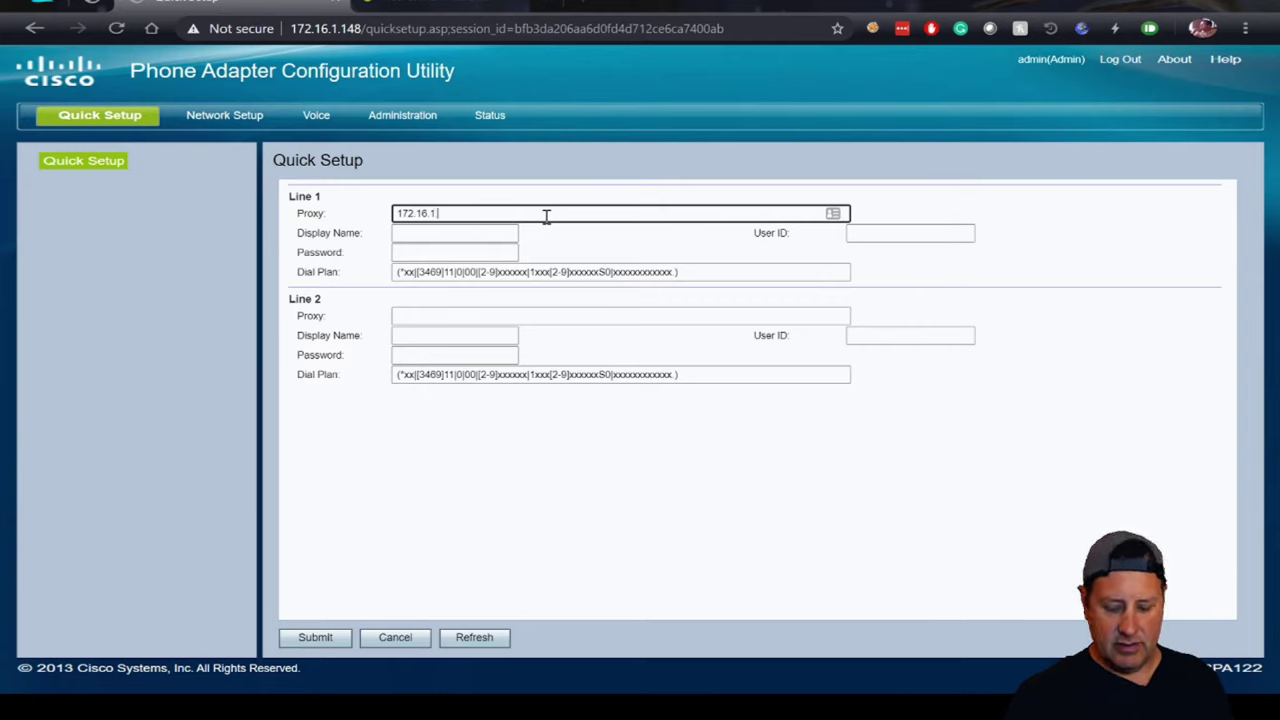
{"action": "key", "text": "Tab"}
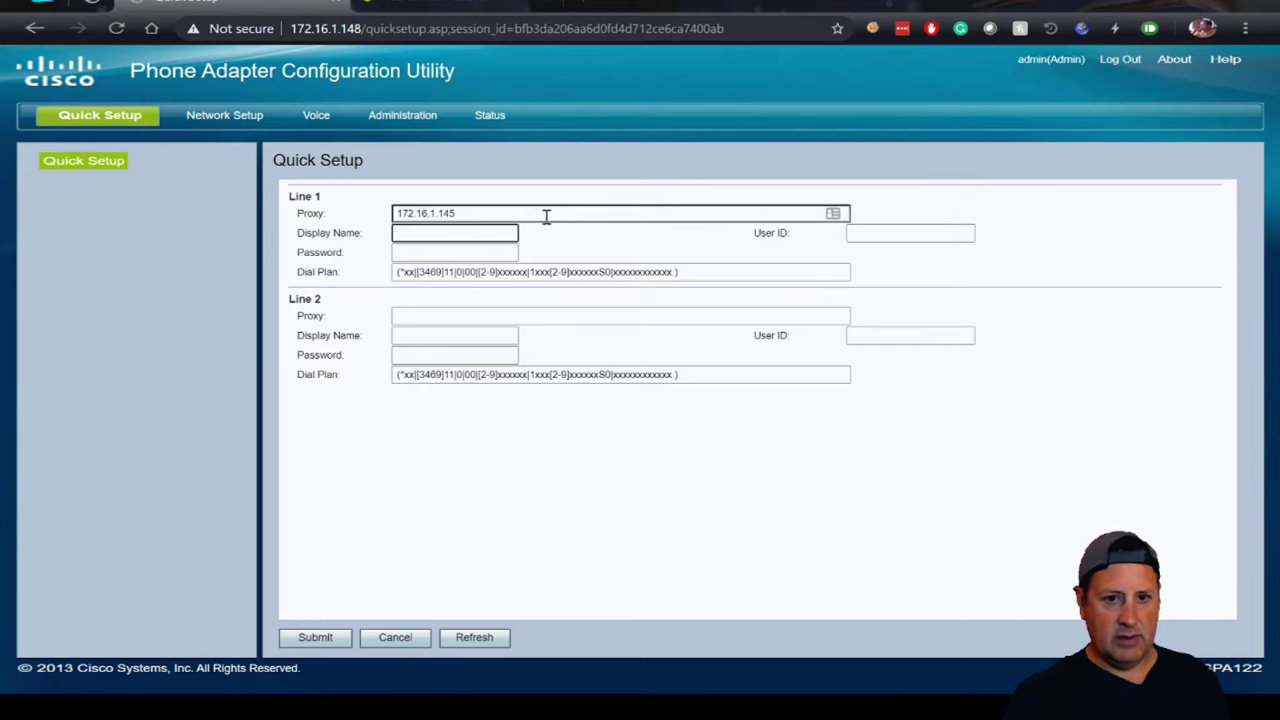
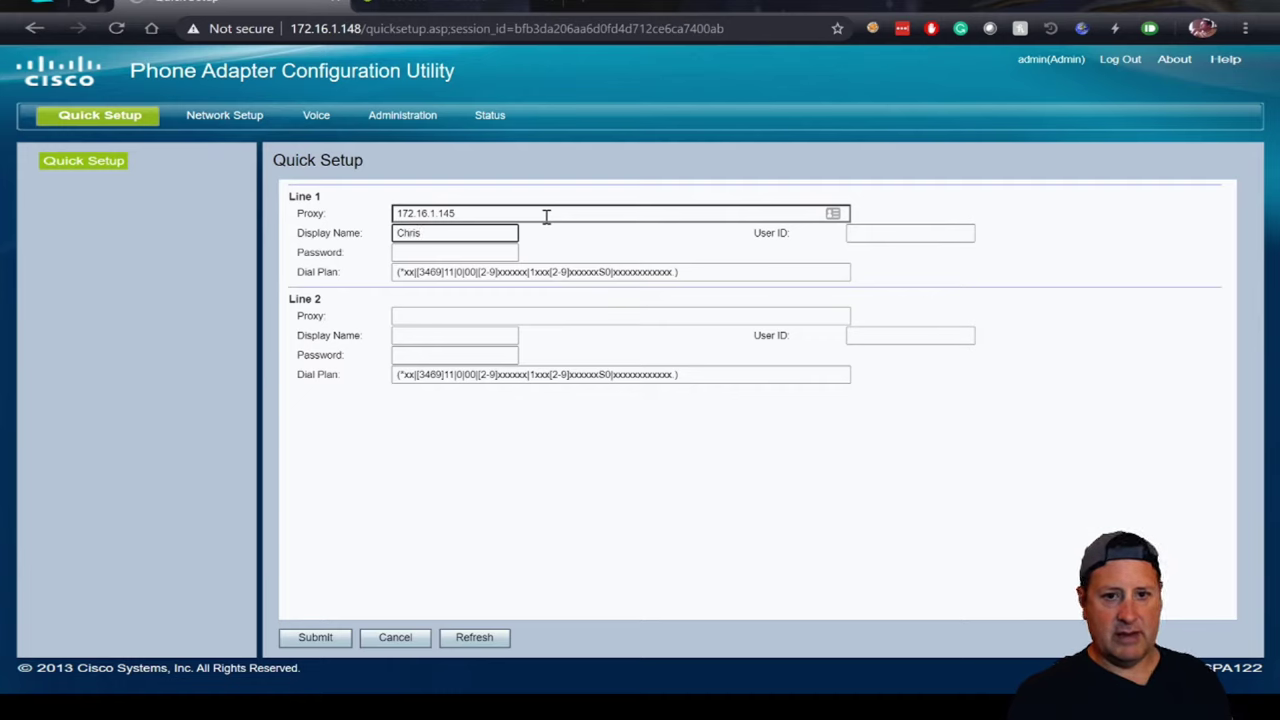
{"action": "key", "text": "BackSpace"}
{"action": "key", "text": "BackSpace"}
{"action": "key", "text": "BackSpace"}
{"action": "key", "text": "BackSpace"}
{"action": "key", "text": "Tab"}
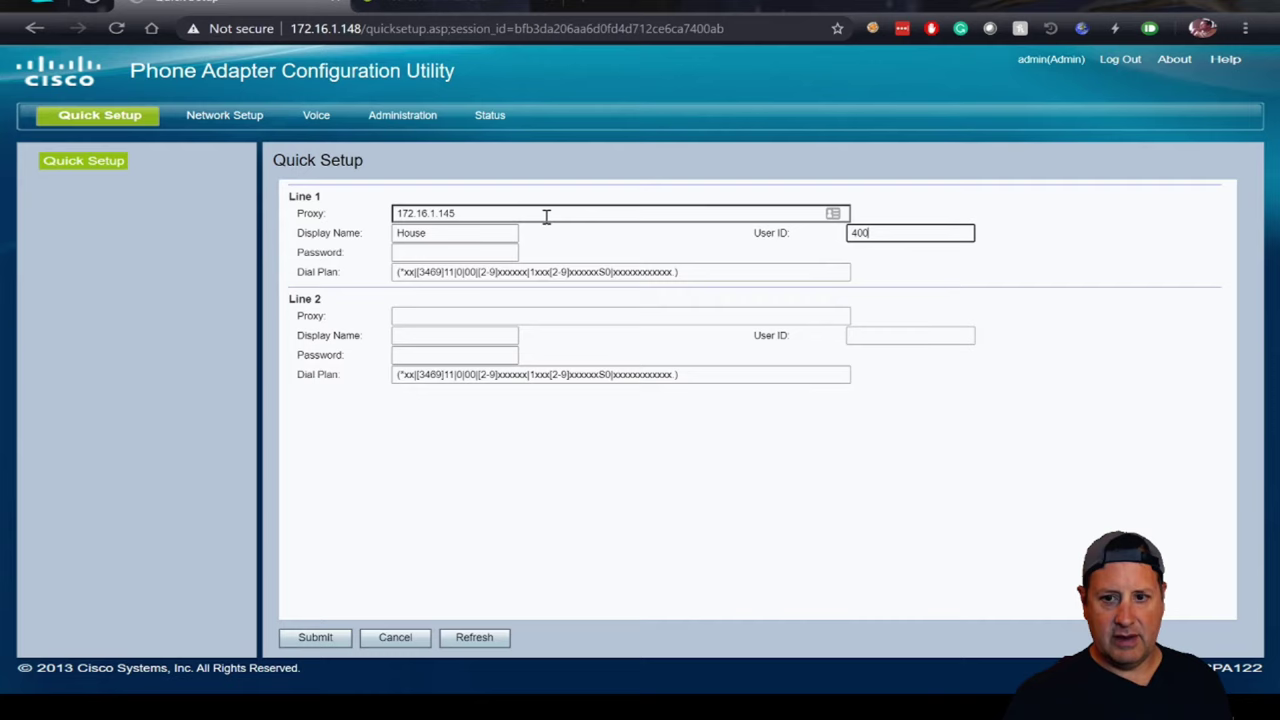
{"action": "key", "text": "Tab"}
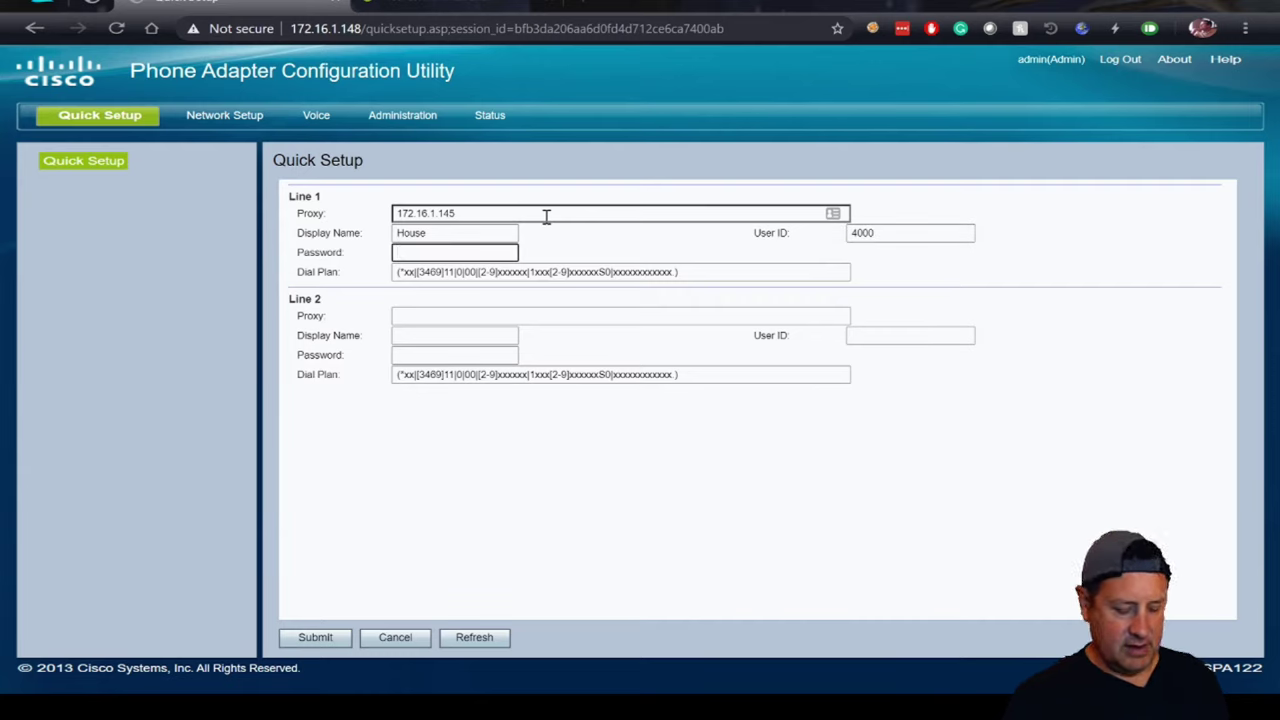
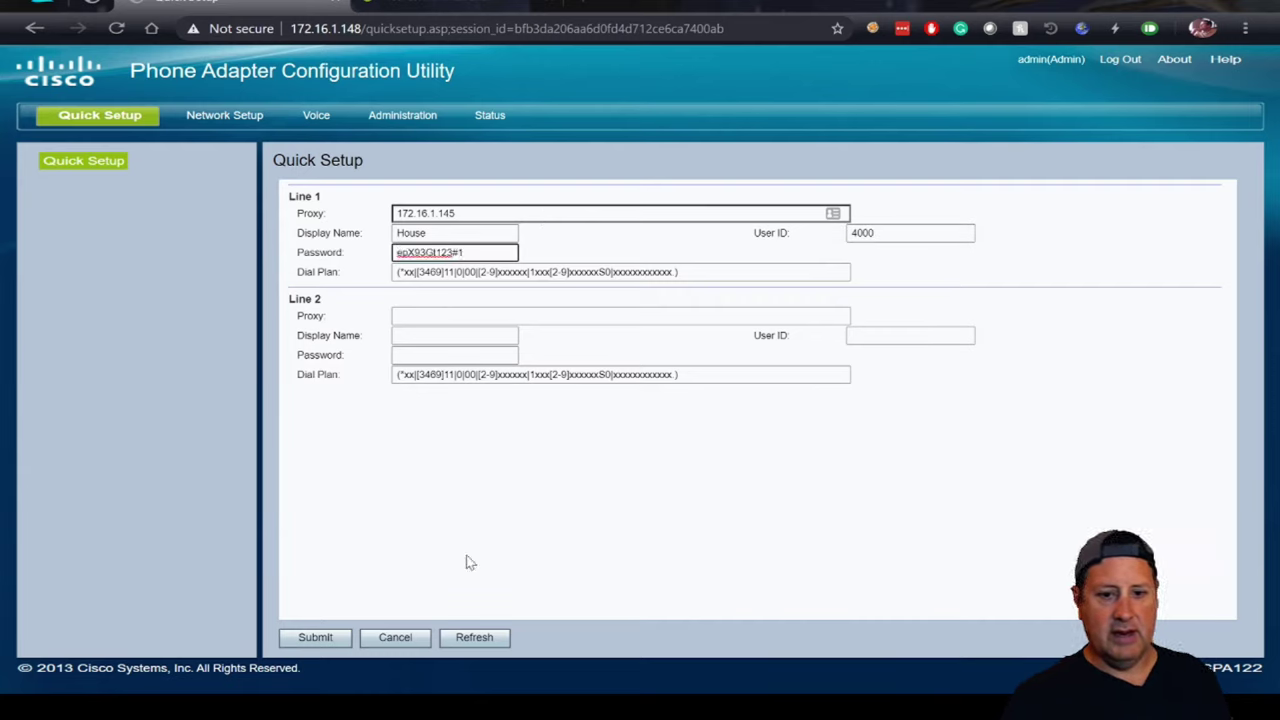
{"action": "left_click", "coordinate": [345, 636]}
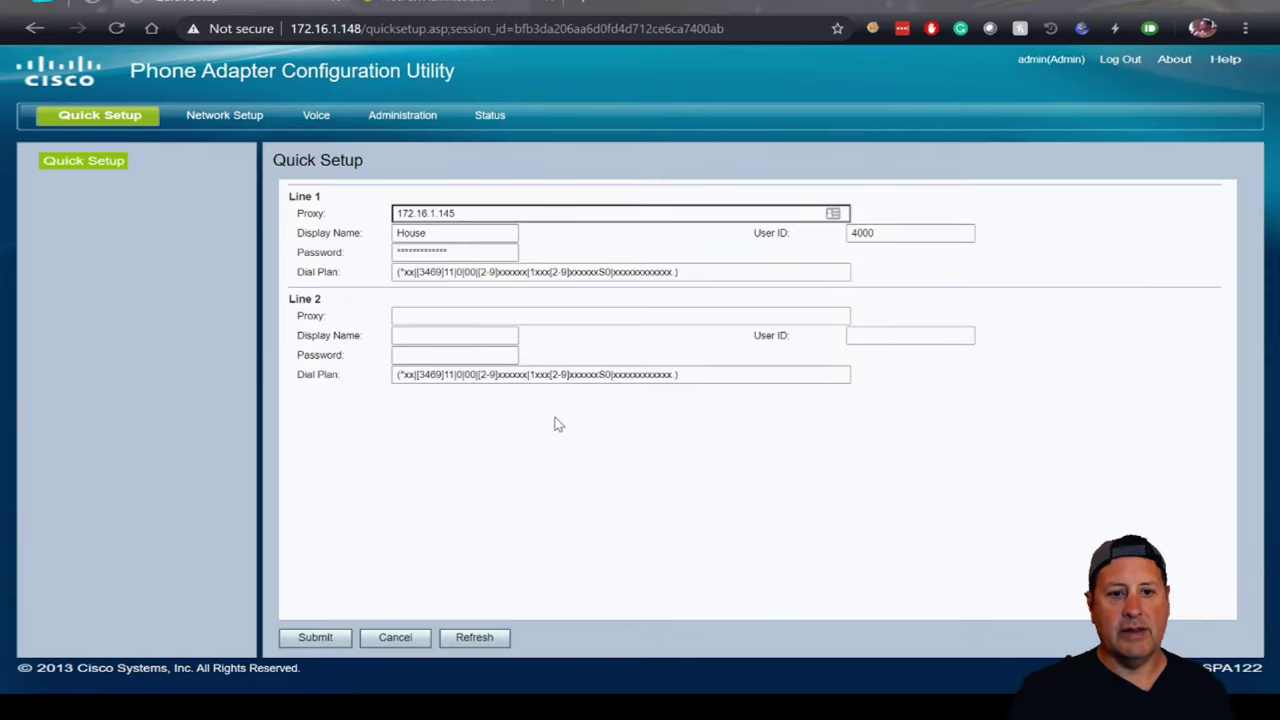
- Verify in Asterisk Info Peers that 4000/4000 is registered from 172.16.1.148 with status OK
{"action": "left_click", "coordinate": [465, 5]}
{"action": "mouse_move", "coordinate": [485, 62]}
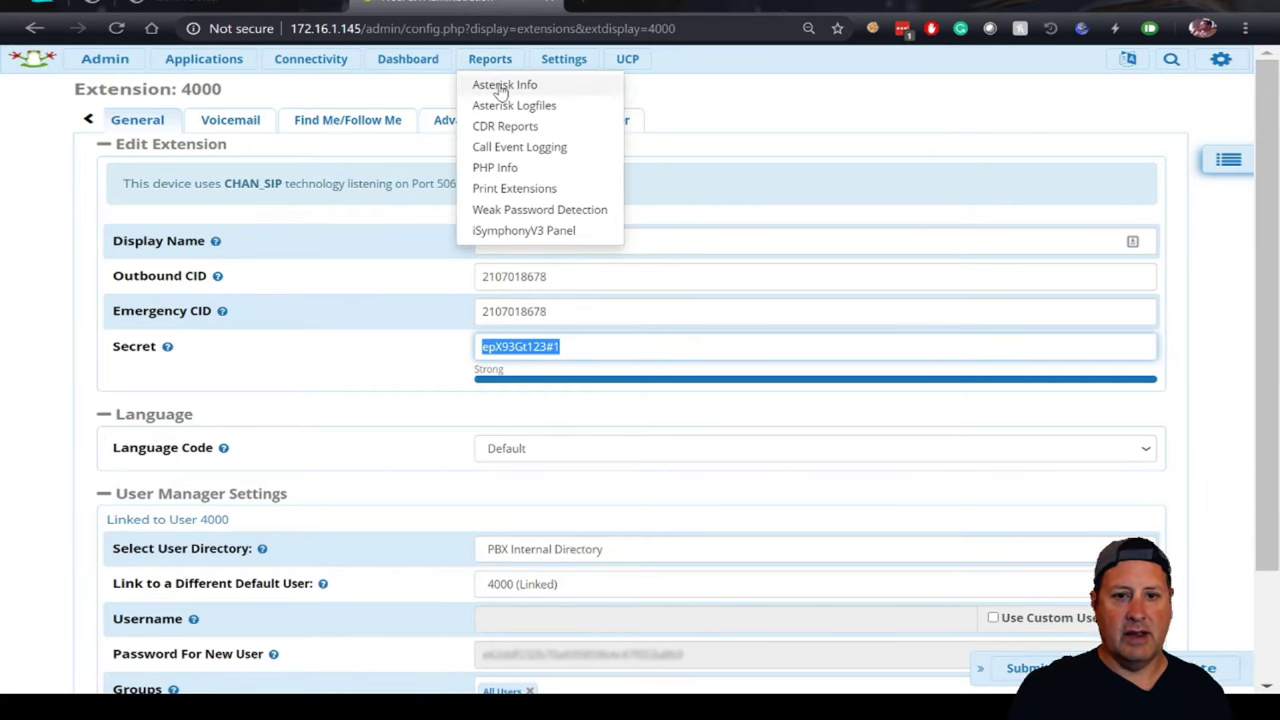
{"action": "left_click", "coordinate": [503, 88]}
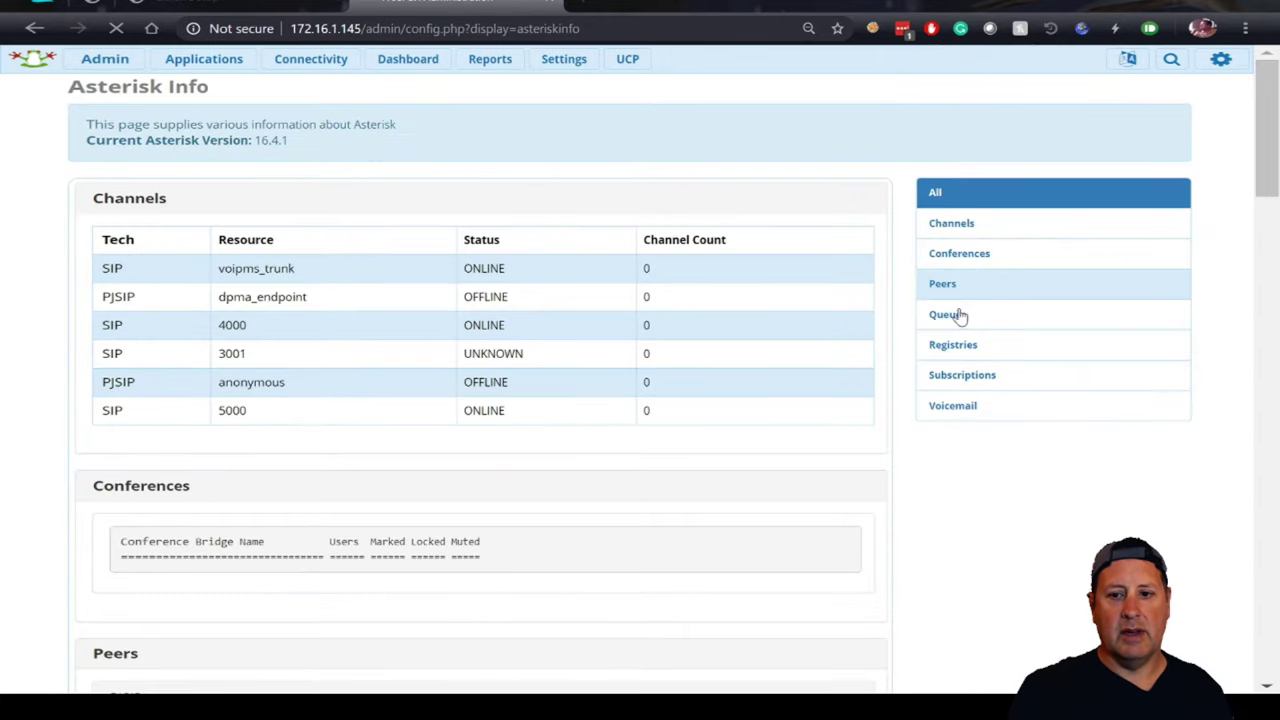
{"action": "left_click", "coordinate": [946, 288]}
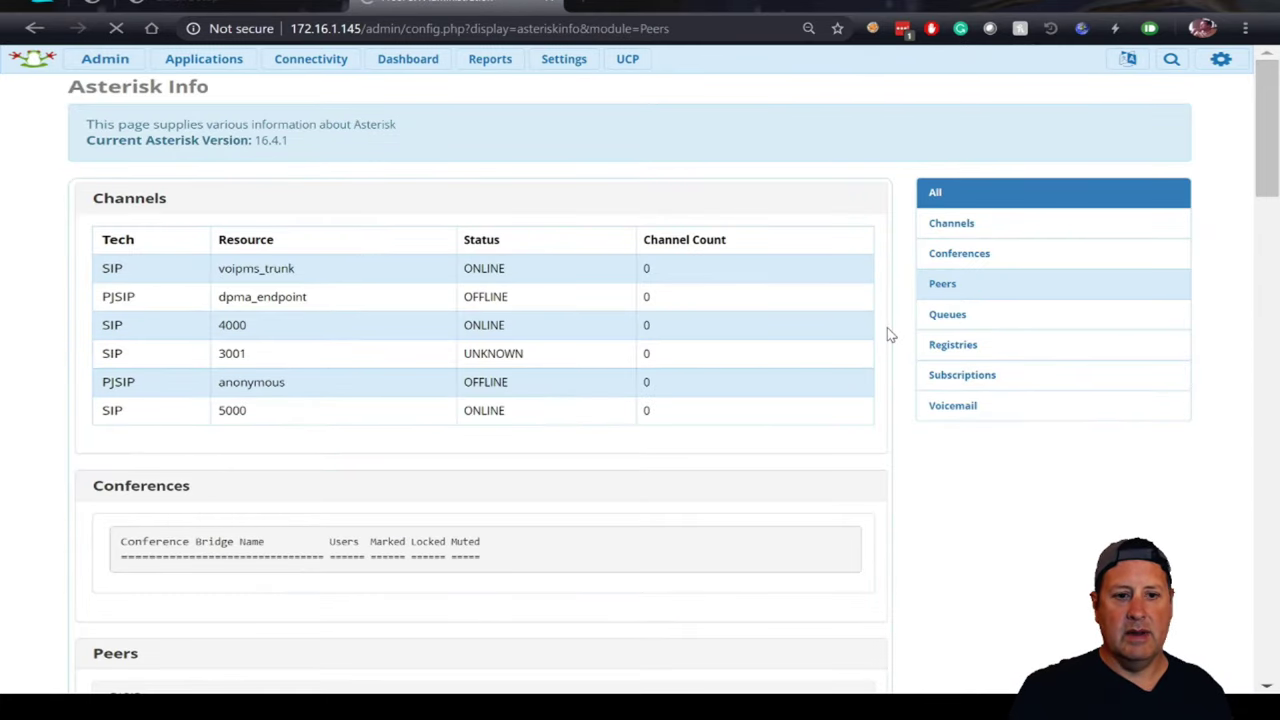
{"action": "scroll", "coordinate": [887, 334], "scroll_direction": "down", "scroll_amount": 4}
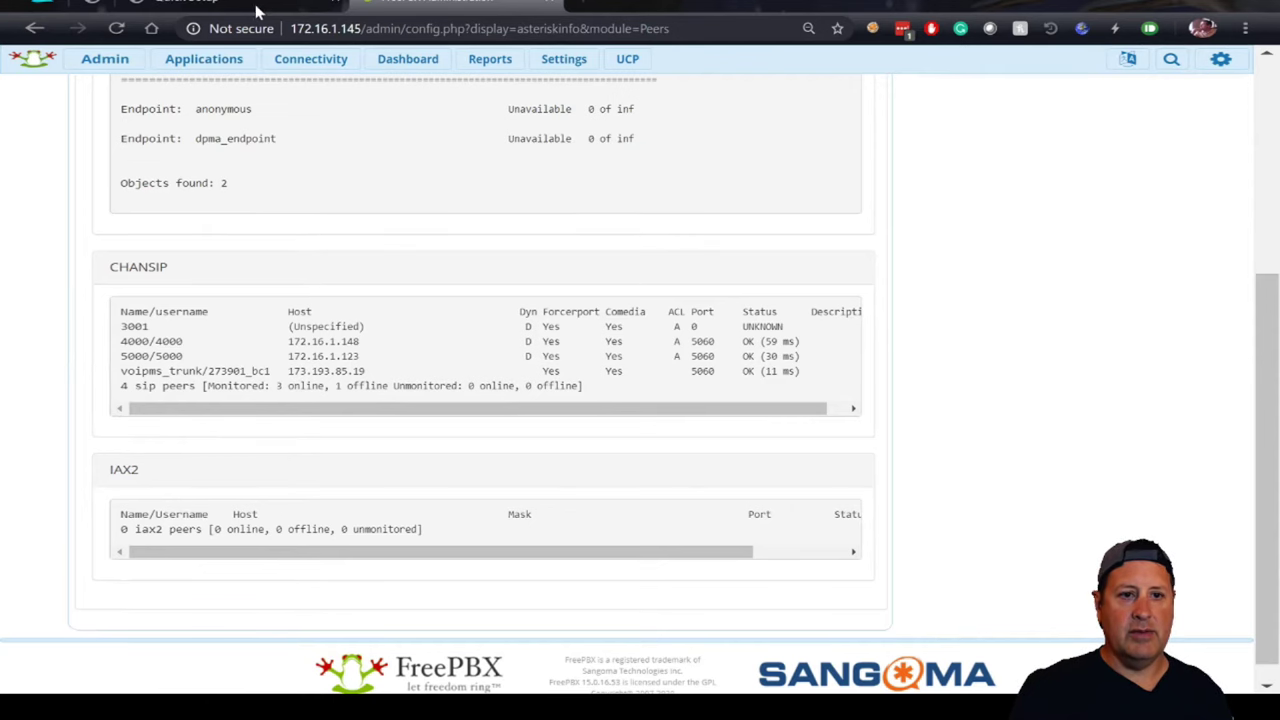
{"action": "left_click", "coordinate": [255, 6]}
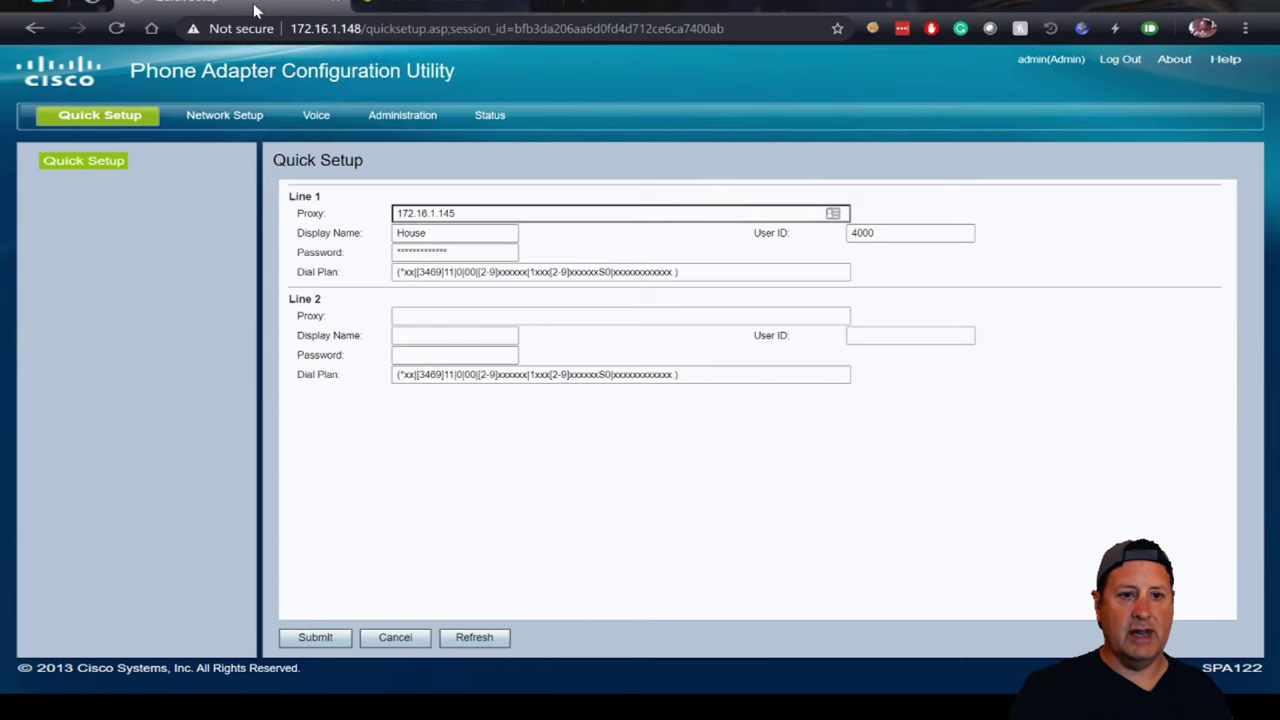
- Check the Voice Information page shows Line 1 Registered and Line 2 Not Registered
{"action": "left_click", "coordinate": [316, 117]}
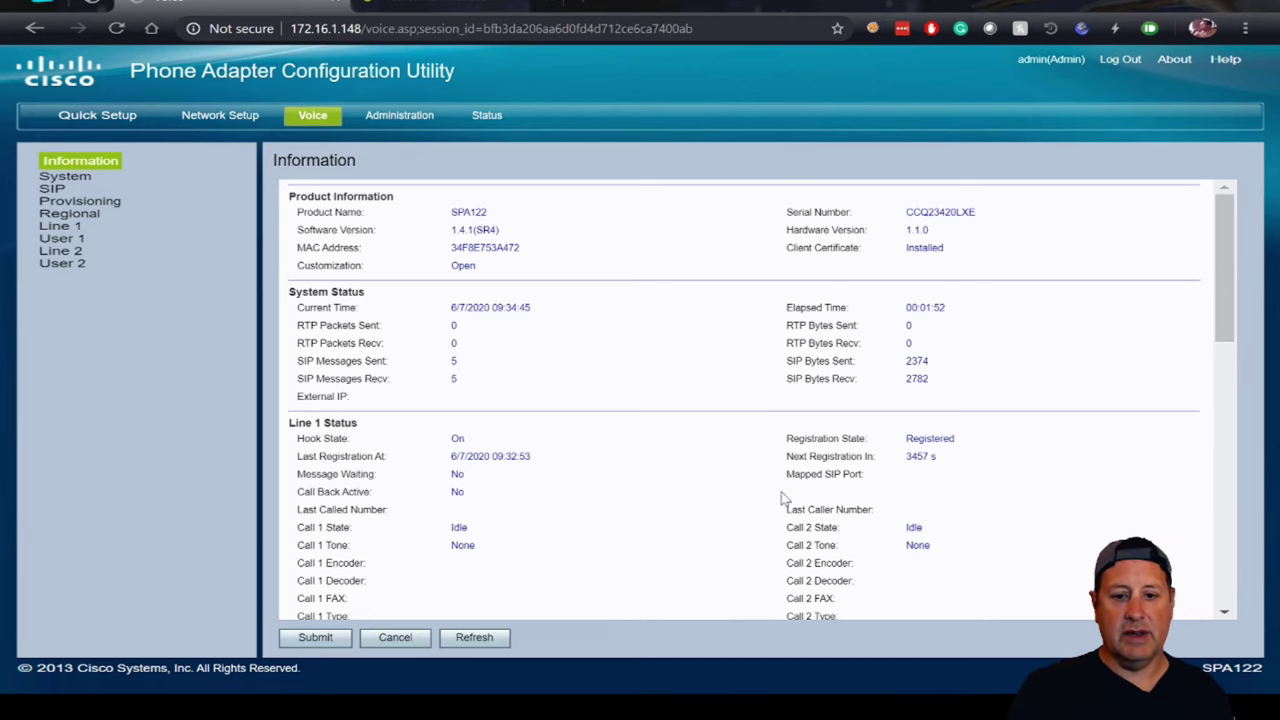
{"action": "scroll", "coordinate": [763, 497], "scroll_direction": "down", "scroll_amount": 2}
{"action": "scroll", "coordinate": [763, 497], "scroll_direction": "down", "scroll_amount": 3}
{"action": "scroll", "coordinate": [762, 497], "scroll_direction": "up", "scroll_amount": 5}
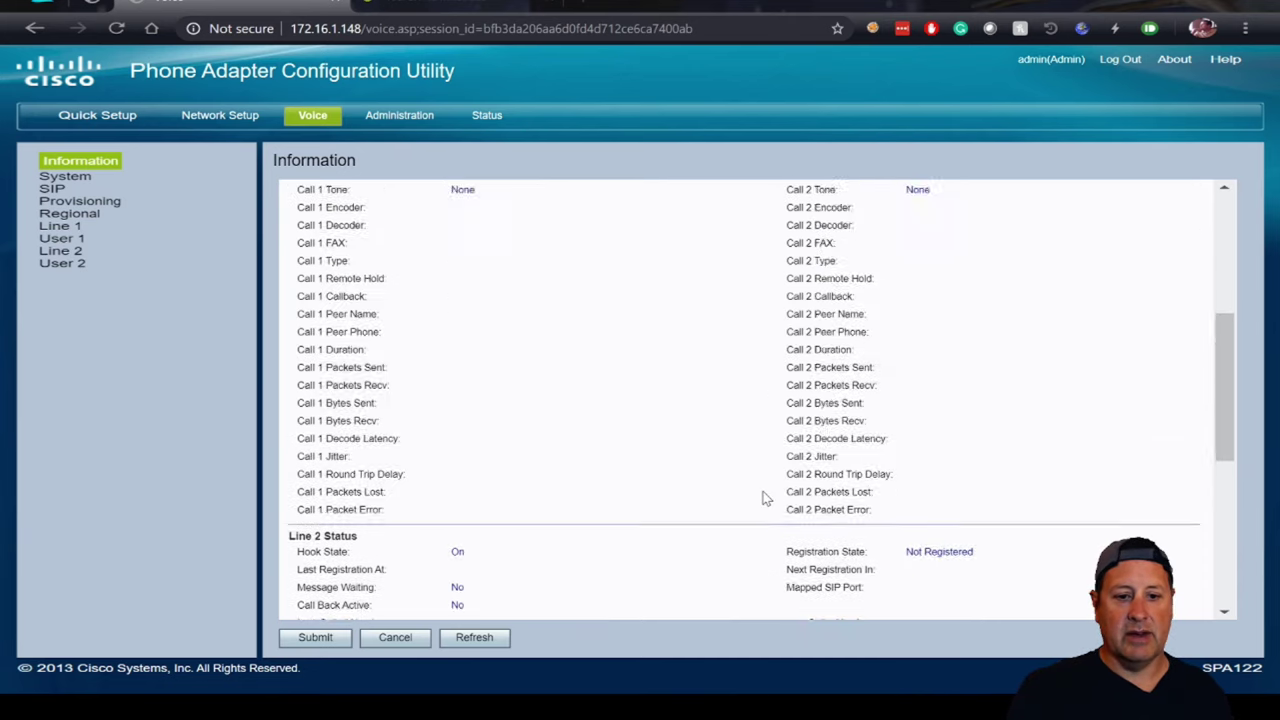